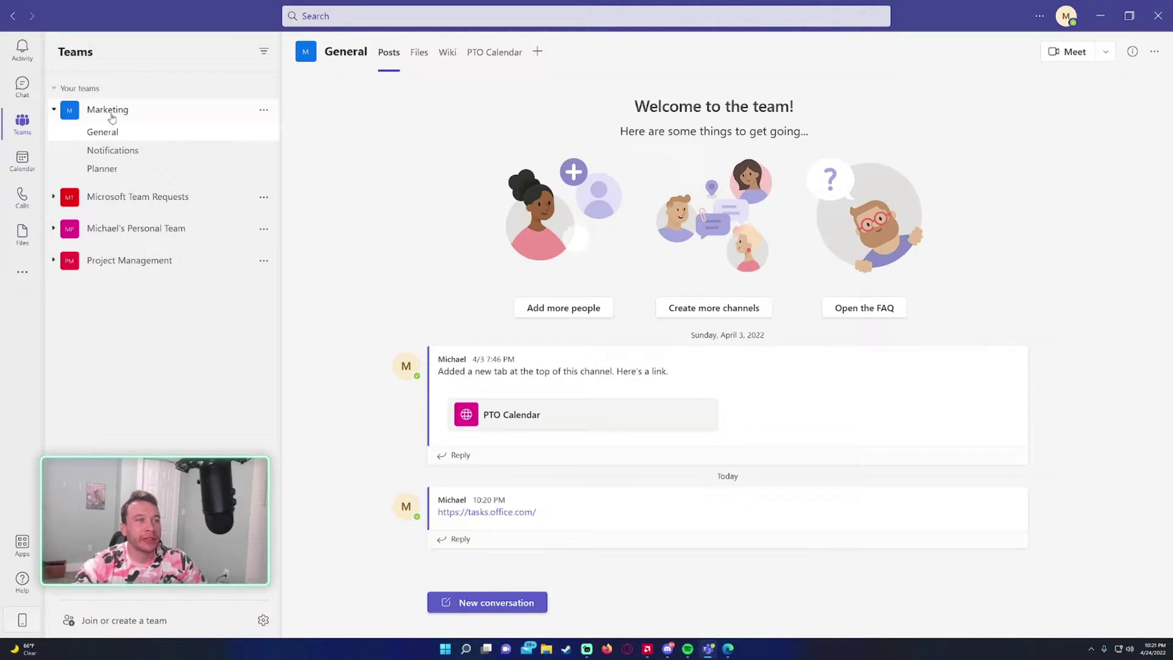
- View the Marketing Planner board, expand Project Management's channels, then return to Marketing General
{"action": "left_click", "coordinate": [97, 170]}
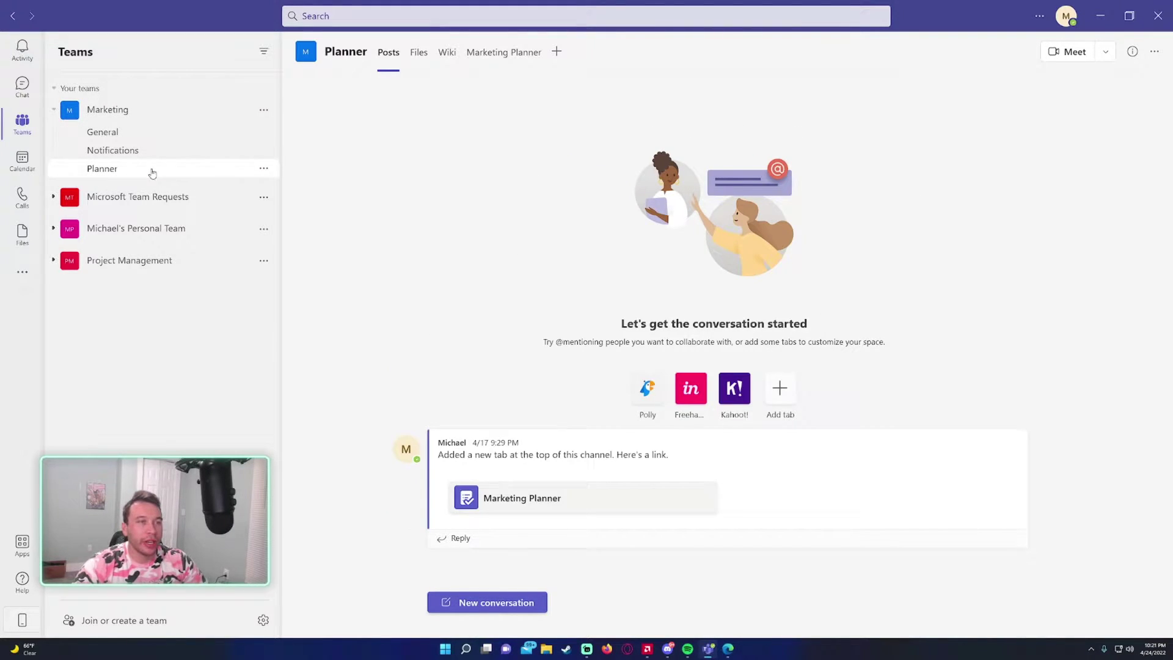
{"action": "left_click", "coordinate": [503, 52]}
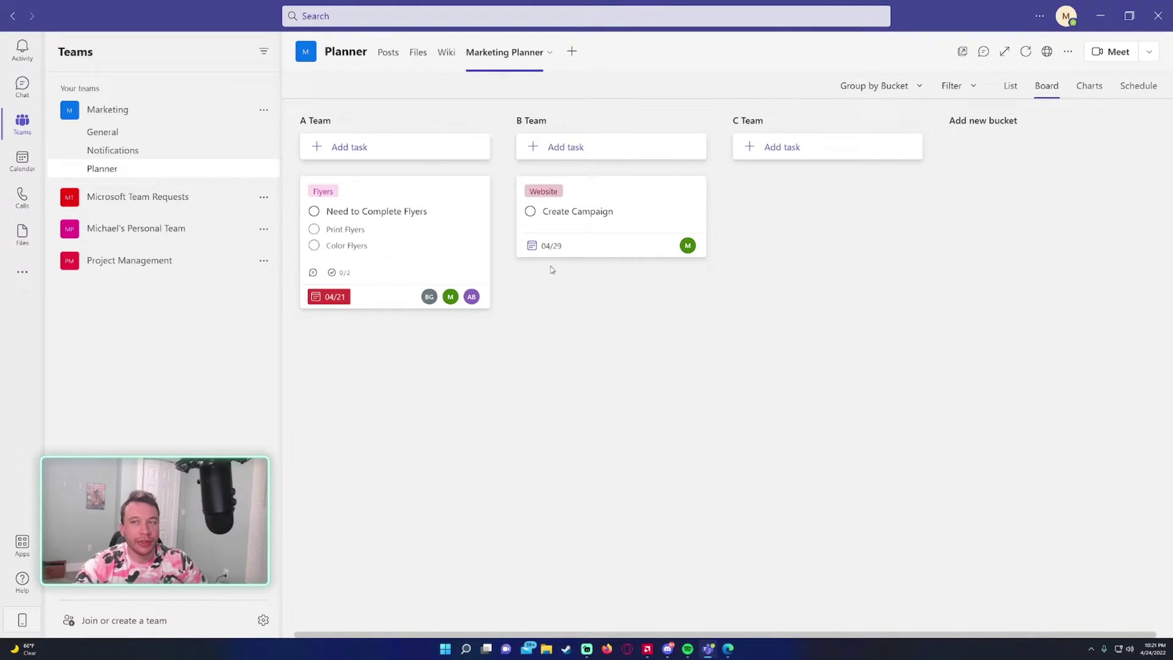
{"action": "left_click", "coordinate": [129, 260]}
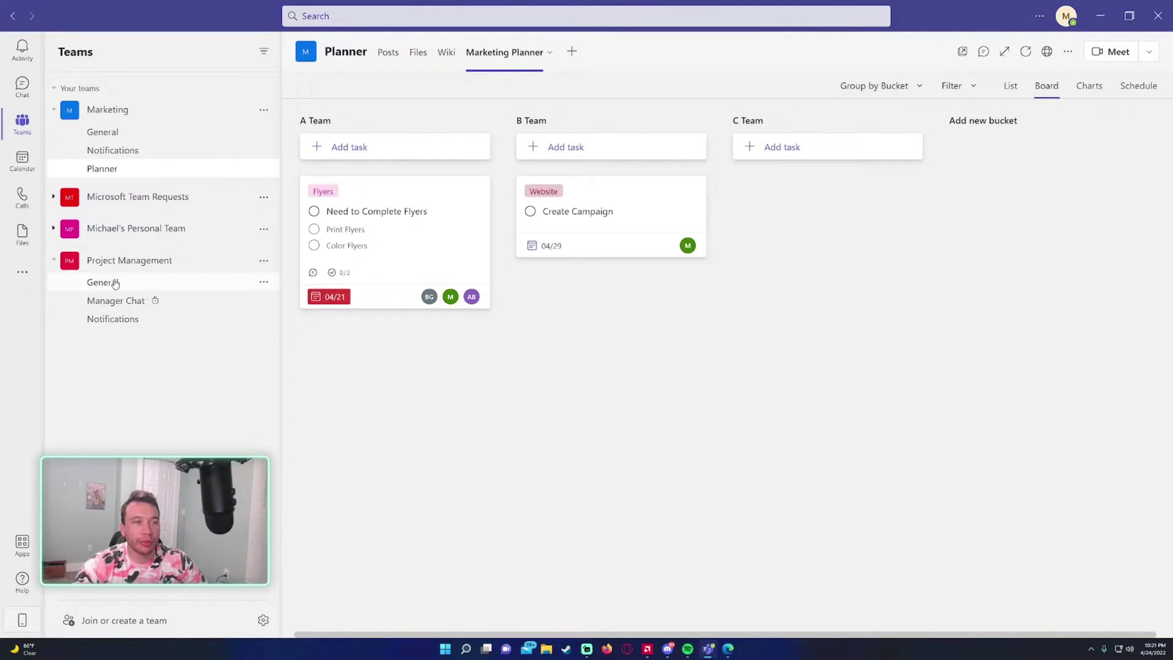
{"action": "left_click", "coordinate": [103, 283]}
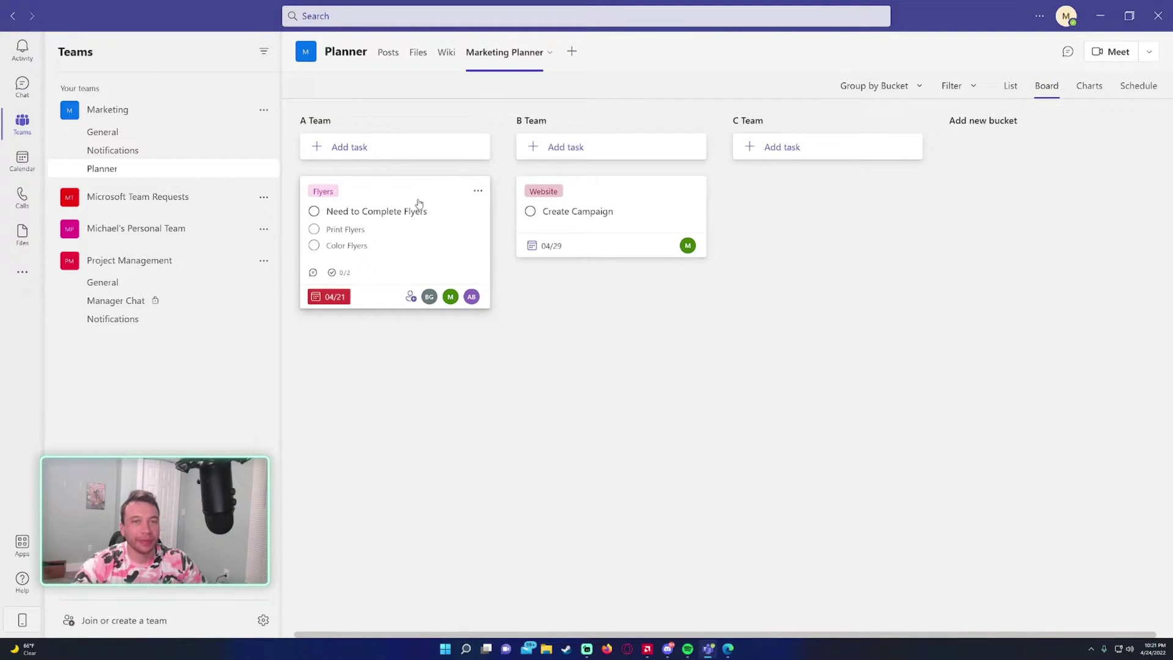
{"action": "left_click", "coordinate": [189, 114]}
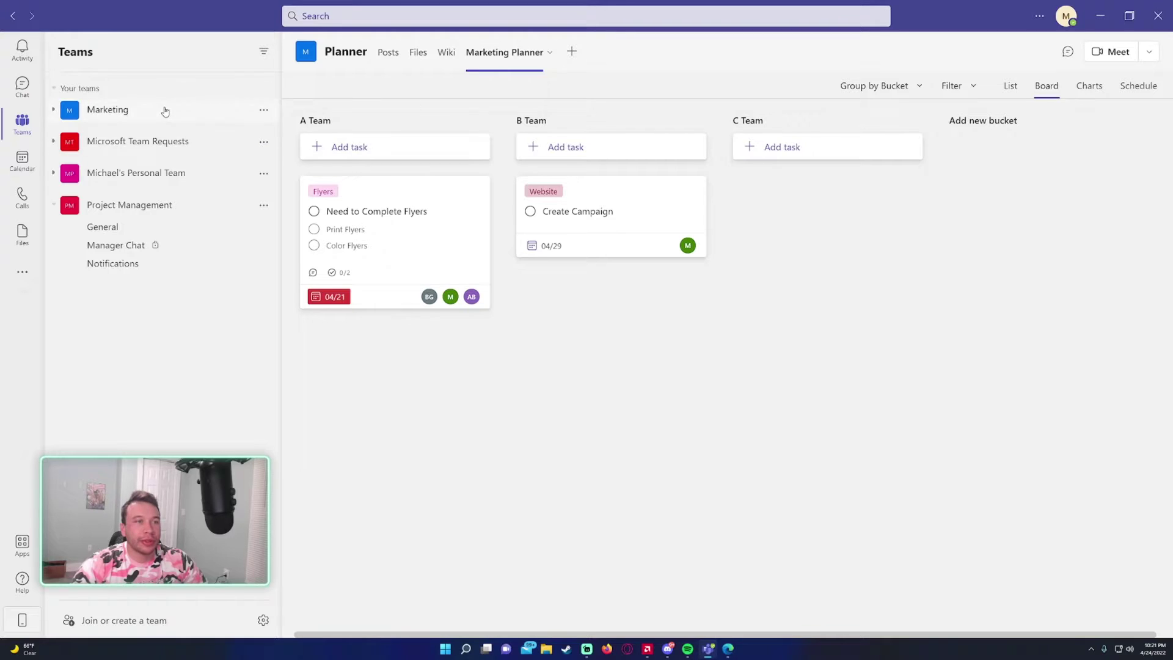
{"action": "left_click", "coordinate": [108, 109]}
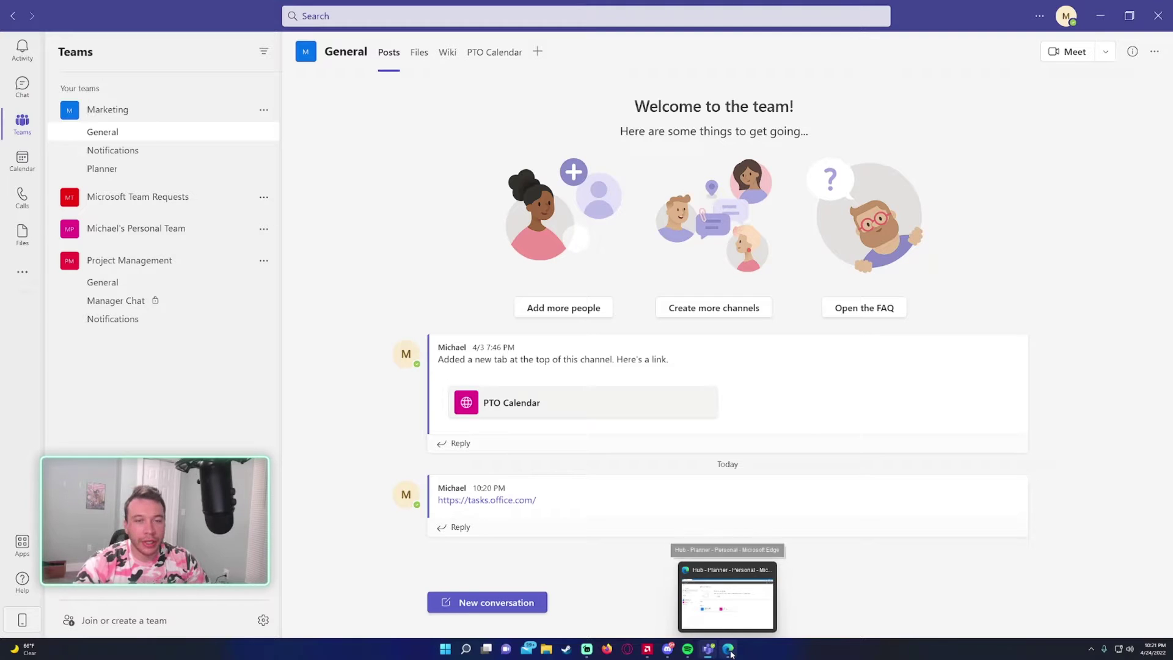
{"action": "mouse_move", "coordinate": [728, 649]}
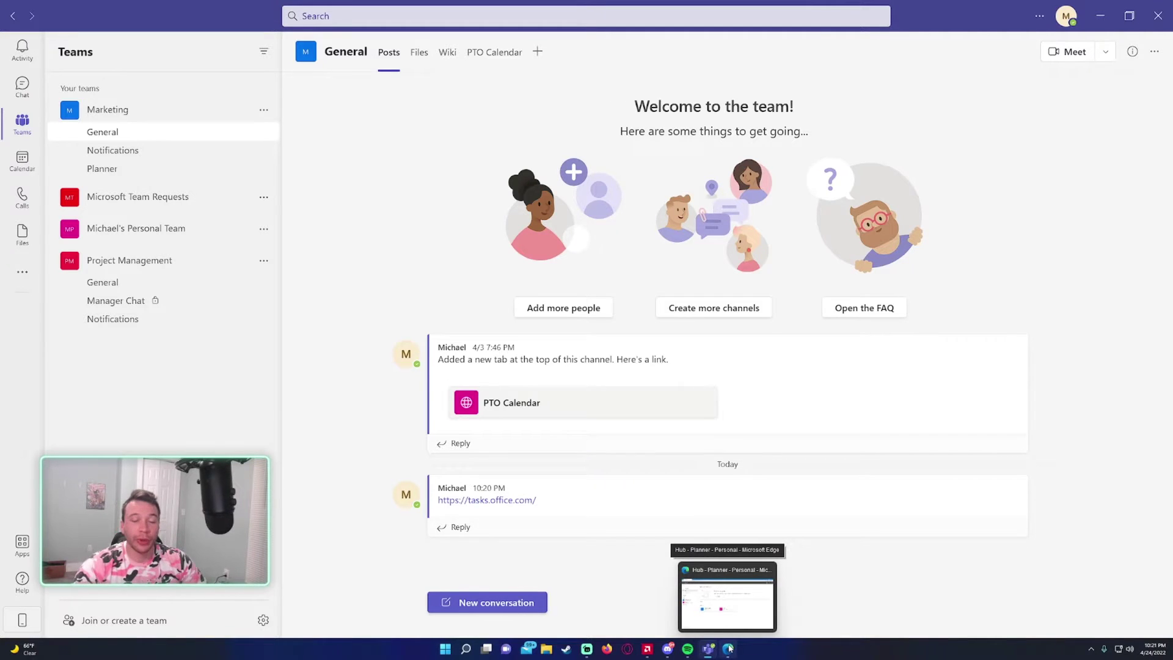
- Bring the Planner hub forward and show the Marketing Planner card's options menu
{"action": "left_click", "coordinate": [731, 649]}
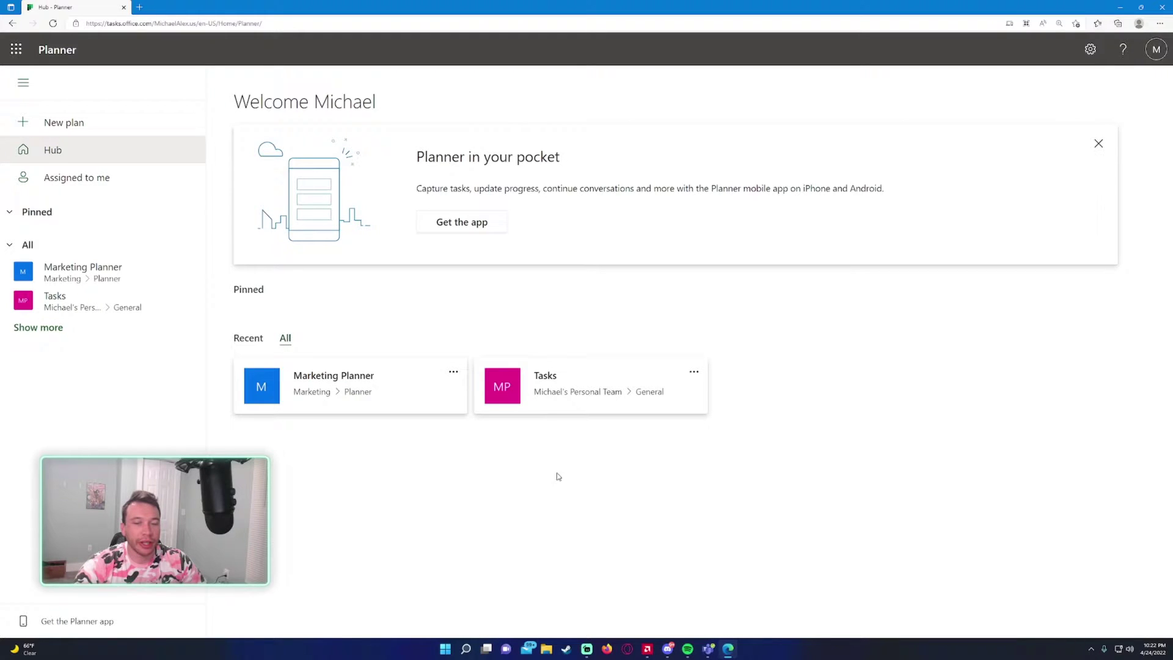
{"action": "left_click", "coordinate": [707, 652]}
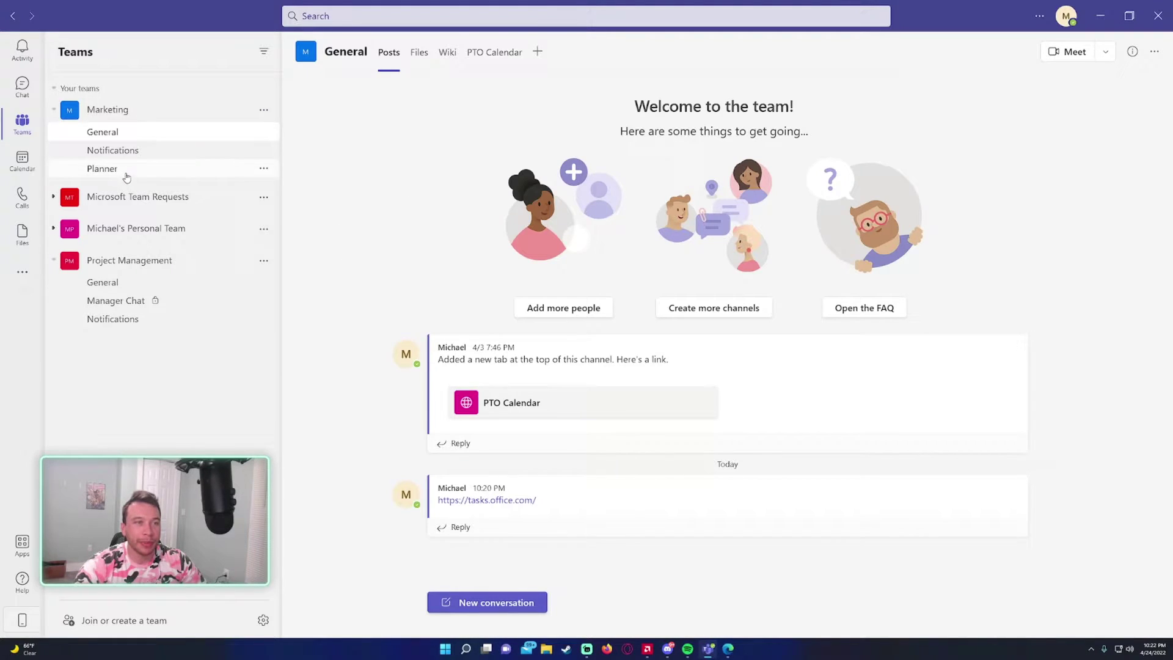
{"action": "left_click", "coordinate": [102, 169]}
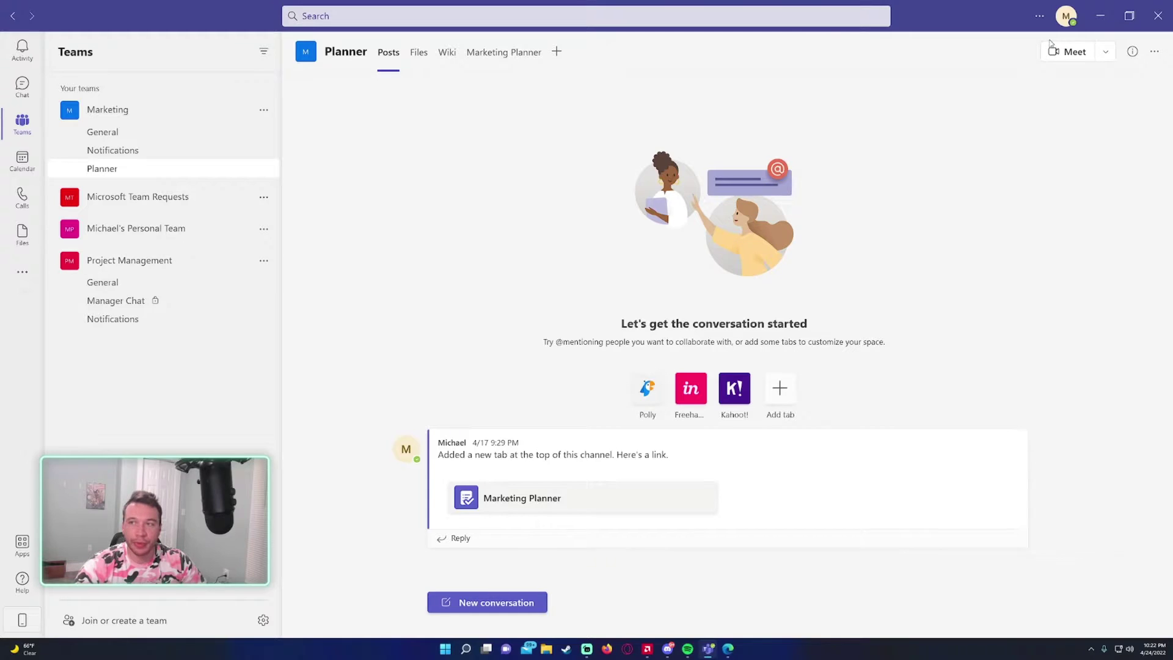
{"action": "left_click", "coordinate": [1101, 16]}
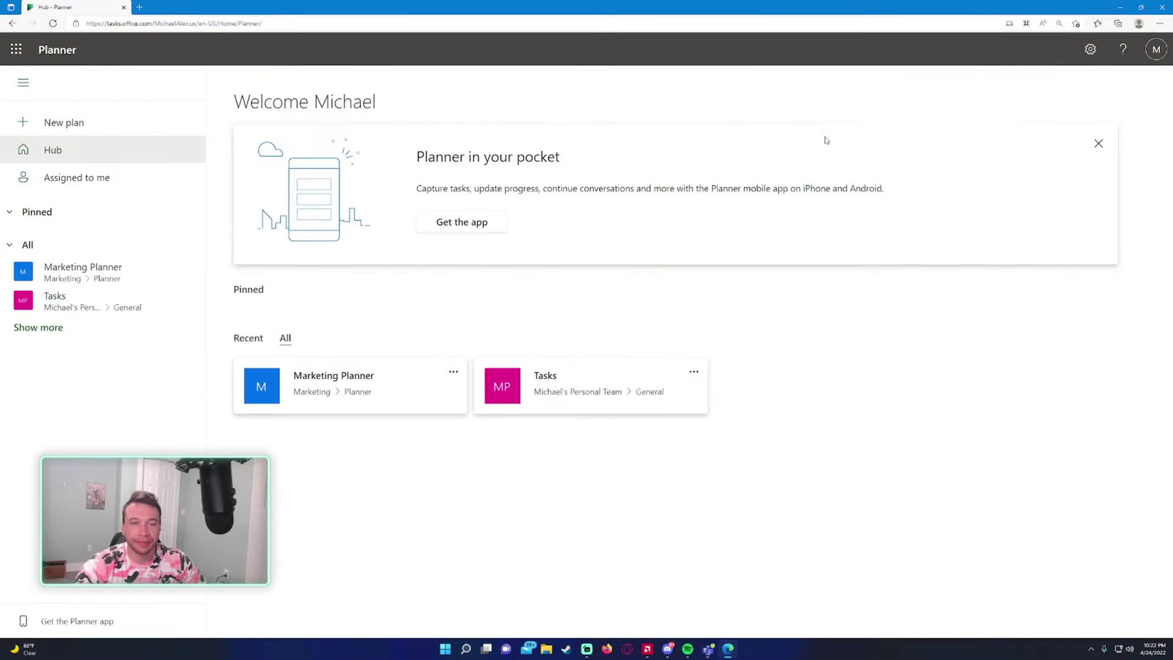
{"action": "left_click", "coordinate": [453, 373]}
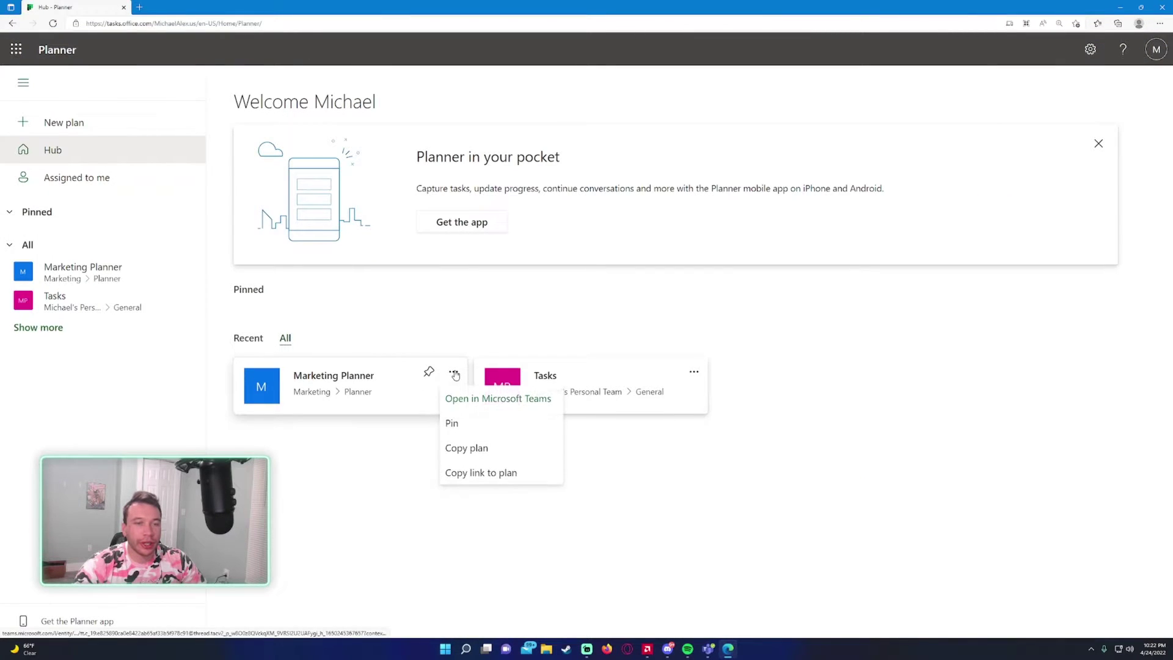
- Start a copy of Marketing Planner and clear its default plan name
{"action": "left_click", "coordinate": [466, 448]}
{"action": "left_click_drag", "start_coordinate": [431, 202], "coordinate": [627, 203]}
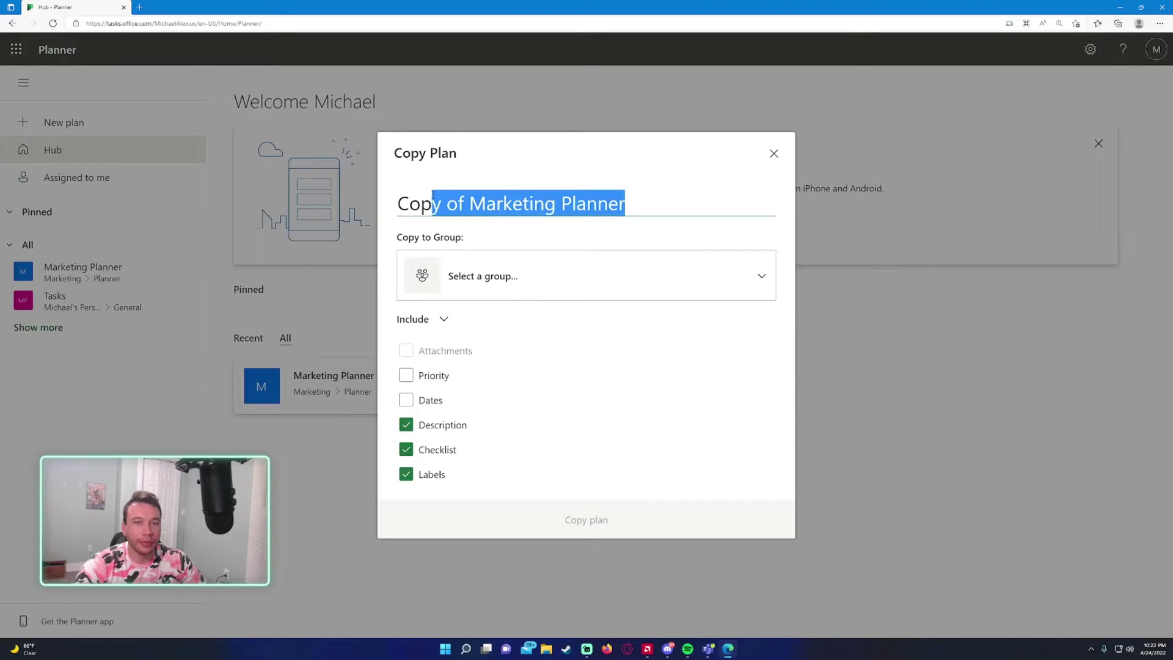
{"action": "left_click", "coordinate": [410, 202]}
{"action": "key", "text": "ctrl+a"}
{"action": "key", "text": "BackSpace"}
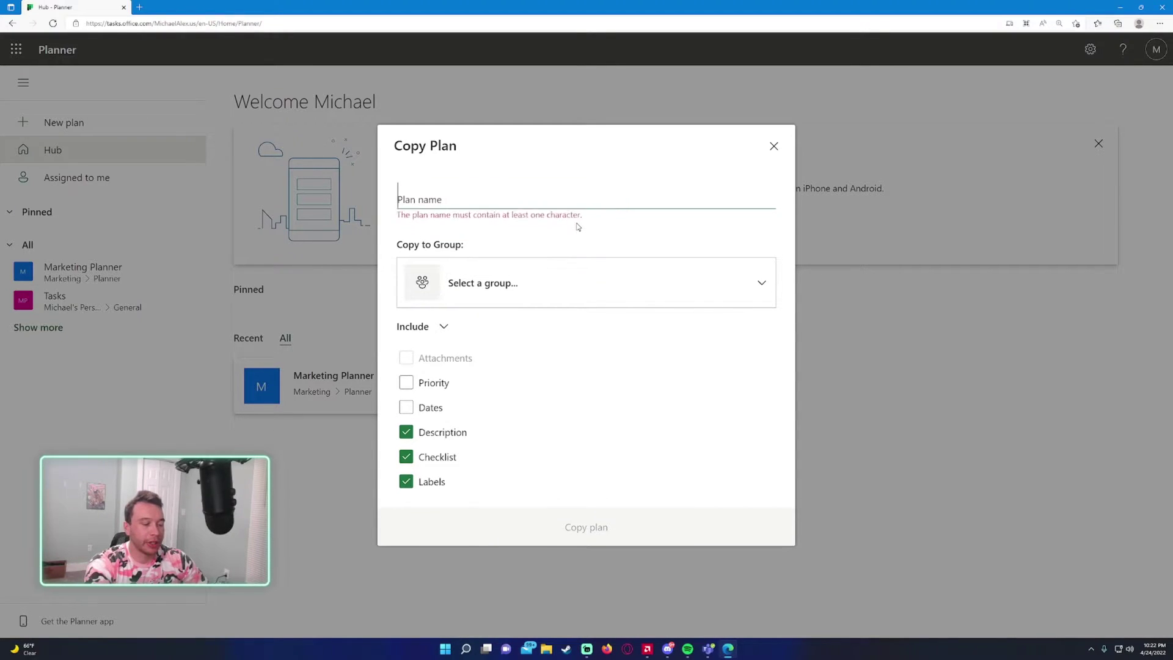
{"action": "type", "text": "Pr"}
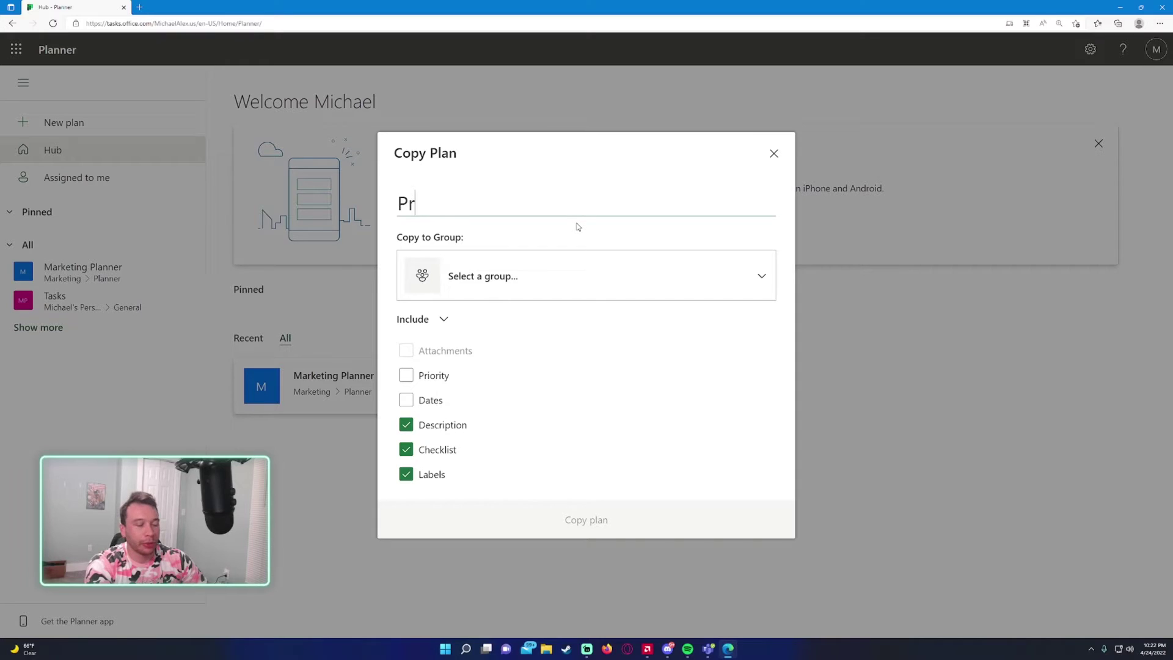
{"action": "type", "text": "oject Managem"}
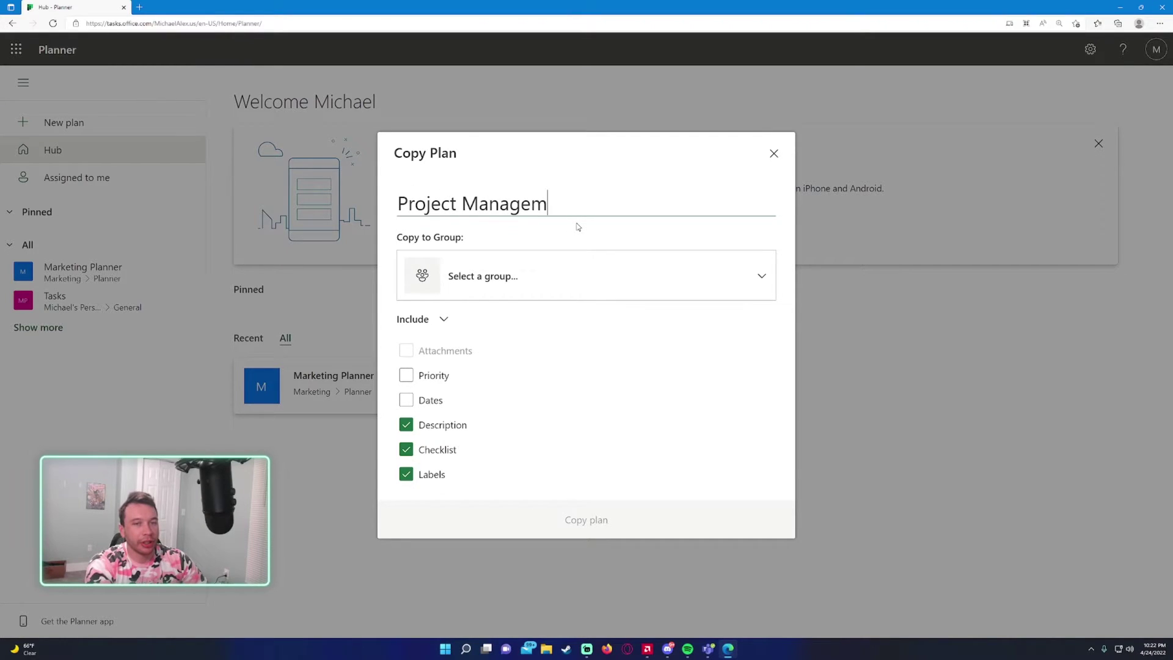
{"action": "type", "text": "ent Plan"}
- Create the copy in the Project Management group, including task priorities and dates
{"action": "left_click", "coordinate": [482, 276]}
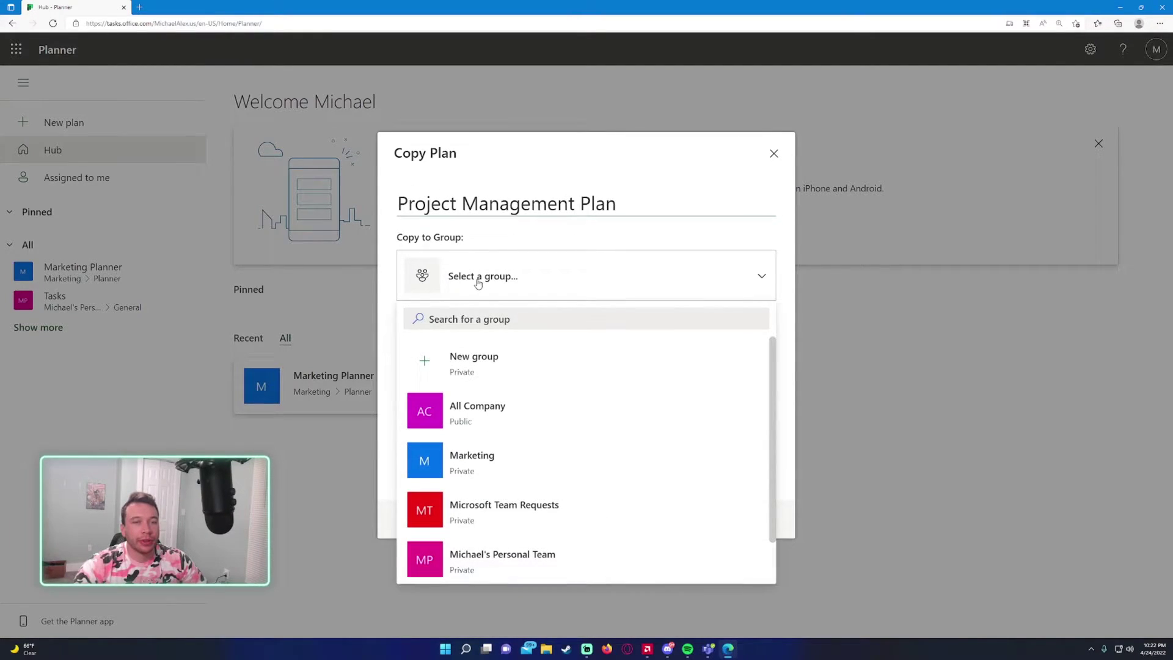
{"action": "scroll", "coordinate": [504, 362], "scroll_direction": "down", "scroll_amount": 1}
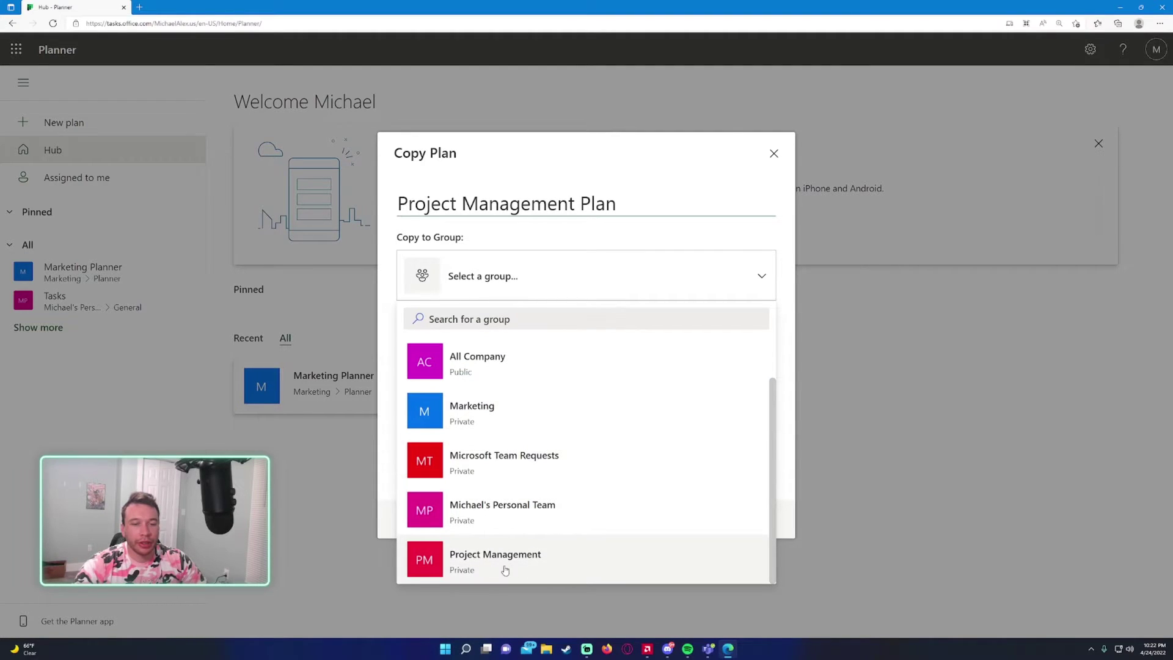
{"action": "left_click", "coordinate": [467, 570]}
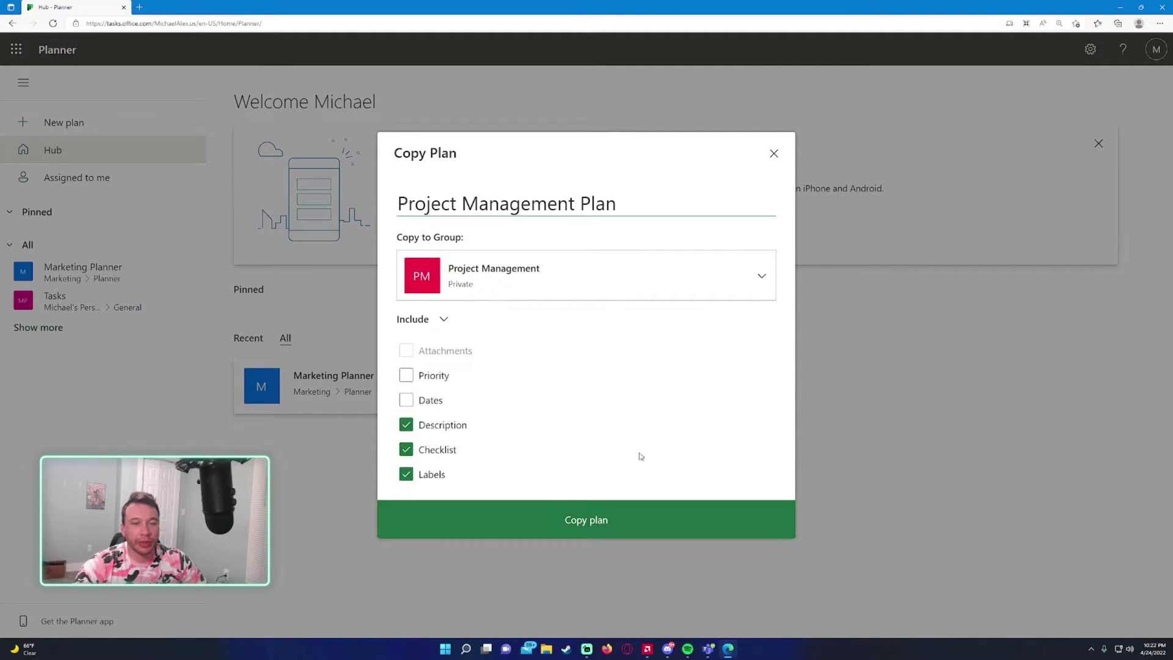
{"action": "left_click", "coordinate": [406, 376]}
{"action": "left_click", "coordinate": [406, 400]}
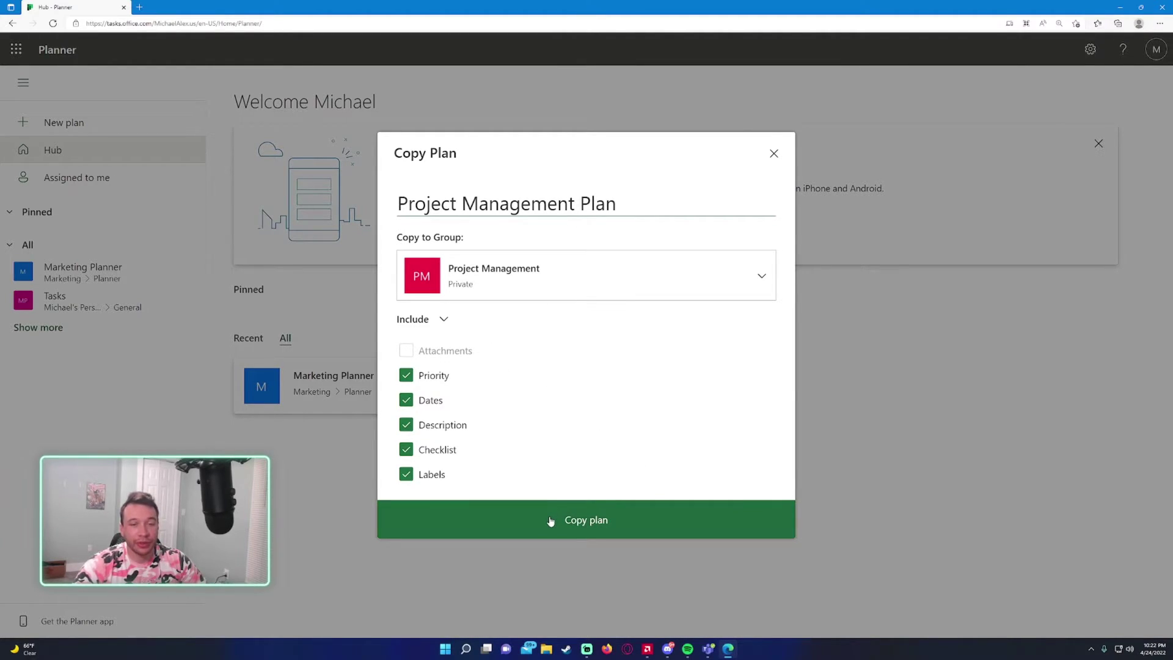
{"action": "left_click", "coordinate": [575, 531]}
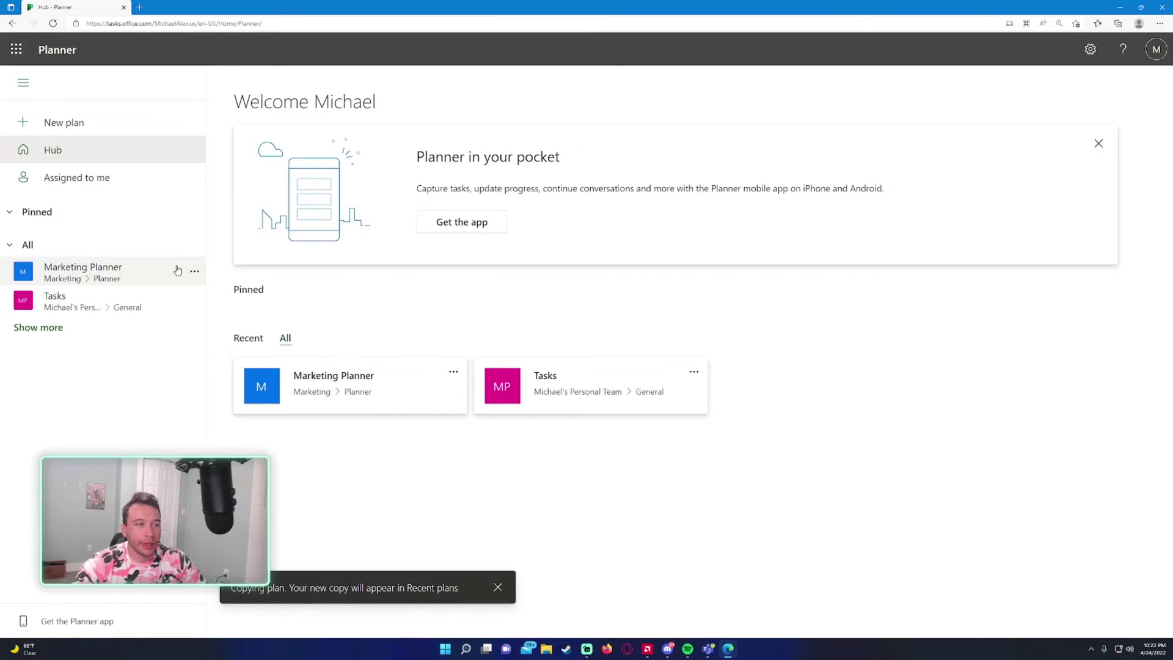
- Refresh the Planner hub to show the new copy and return to Teams
{"action": "left_click", "coordinate": [53, 23]}
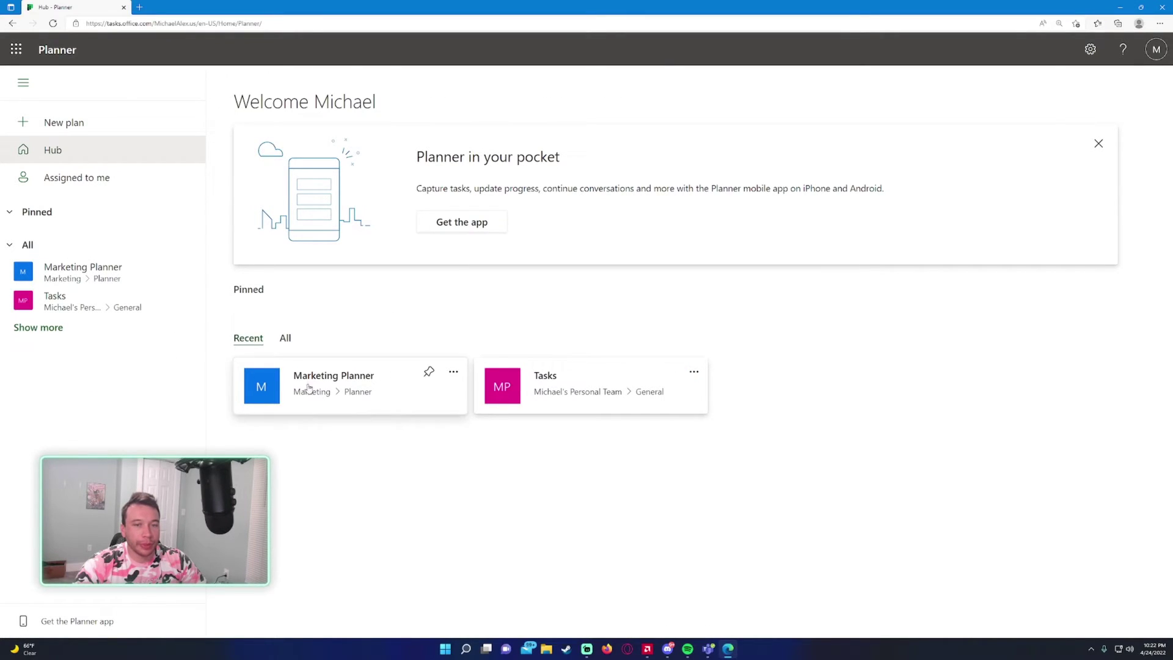
{"action": "triple_click", "coordinate": [294, 340]}
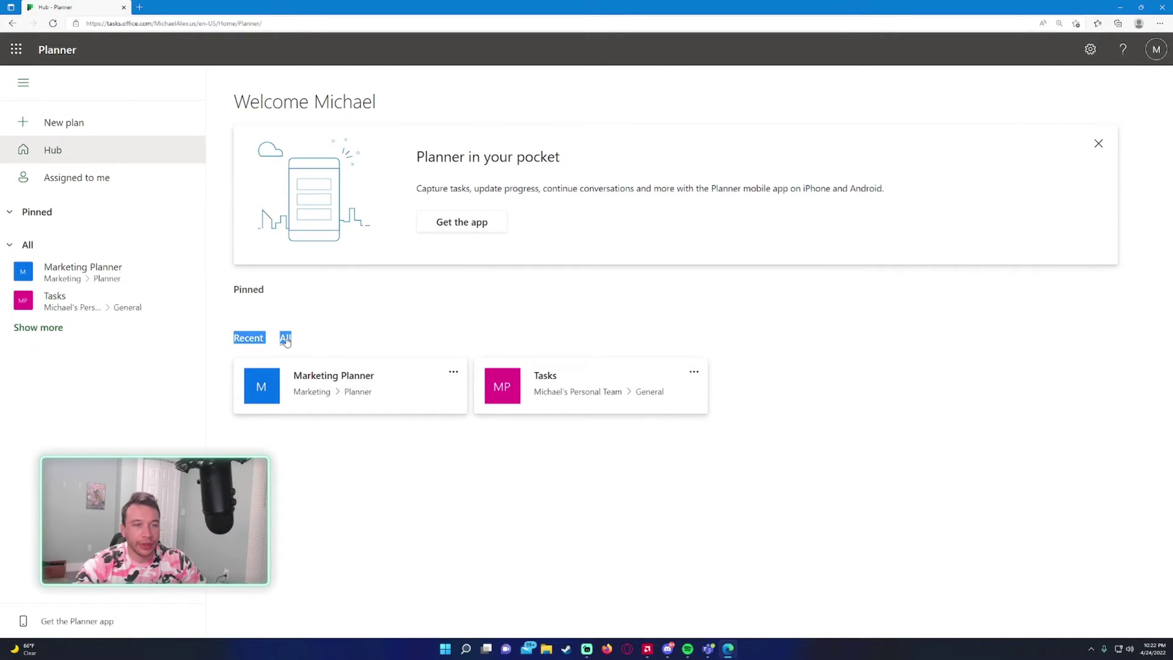
{"action": "key", "text": "alt+Tab"}
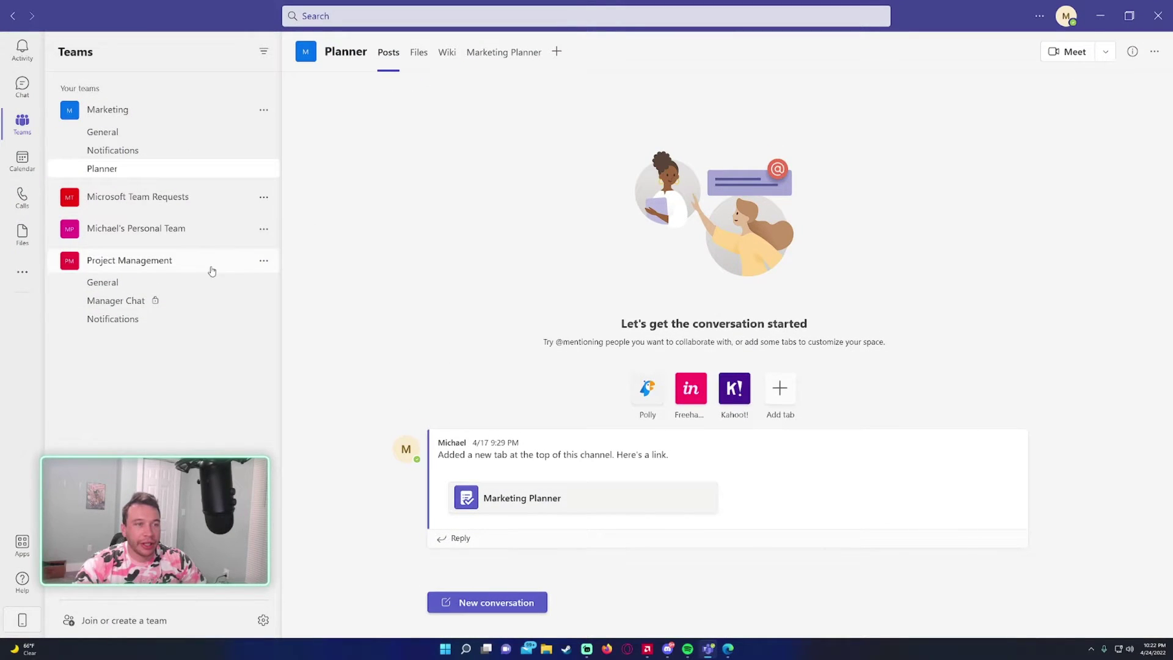
- Expand the Project Management team and bring up its options menu
{"action": "left_click", "coordinate": [197, 283]}
{"action": "left_click", "coordinate": [196, 262]}
{"action": "left_click", "coordinate": [264, 262]}
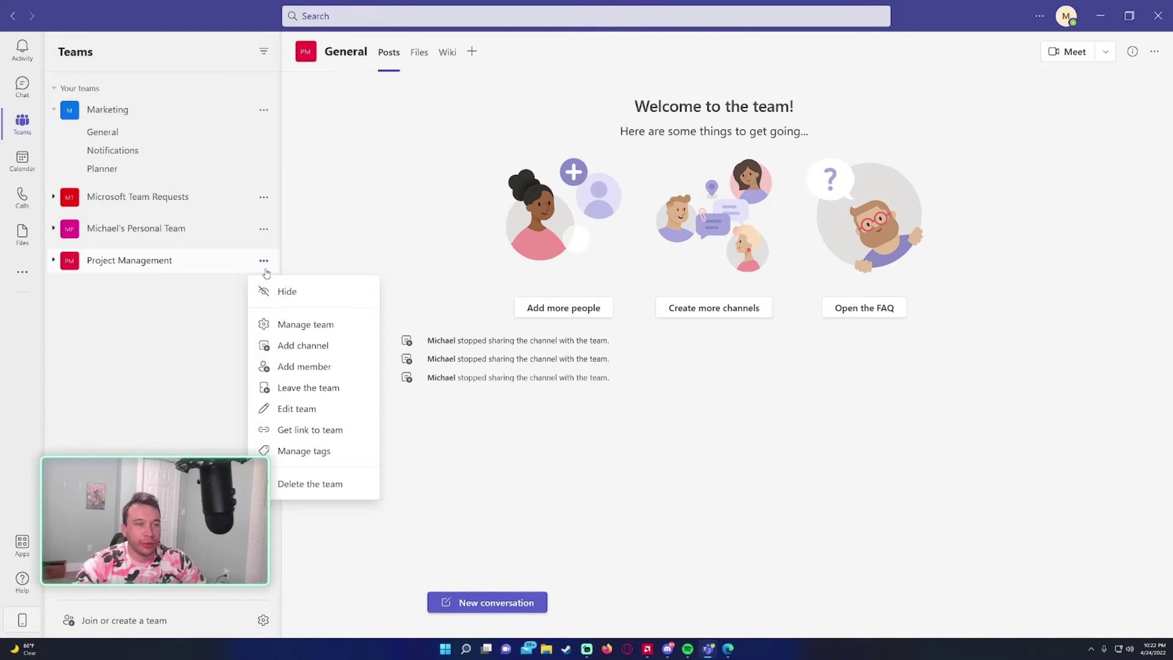
{"action": "left_click", "coordinate": [183, 264]}
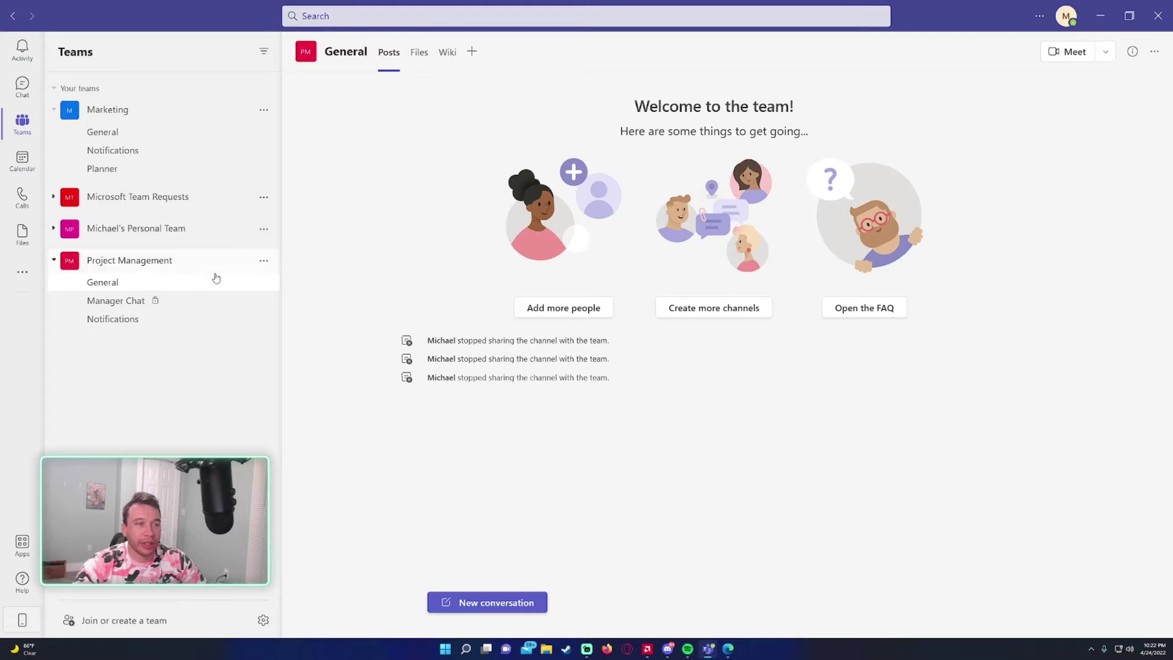
{"action": "left_click", "coordinate": [263, 263]}
- Add a channel named Planner that shows in everyone's channel list
{"action": "left_click", "coordinate": [303, 339]}
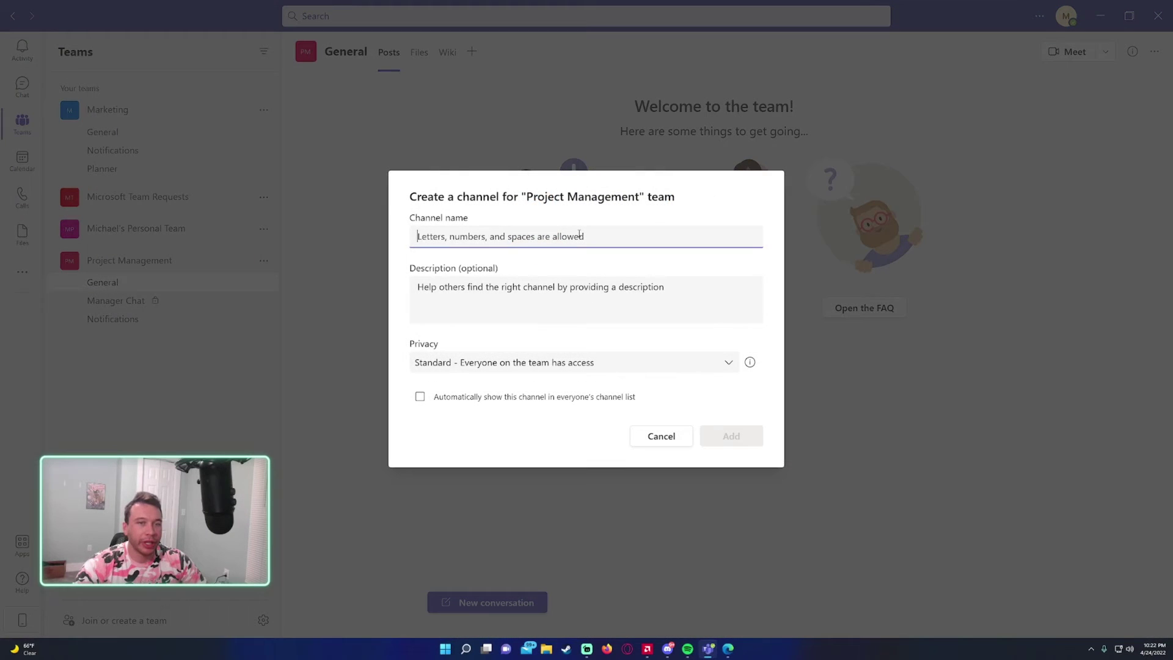
{"action": "type", "text": "Planner"}
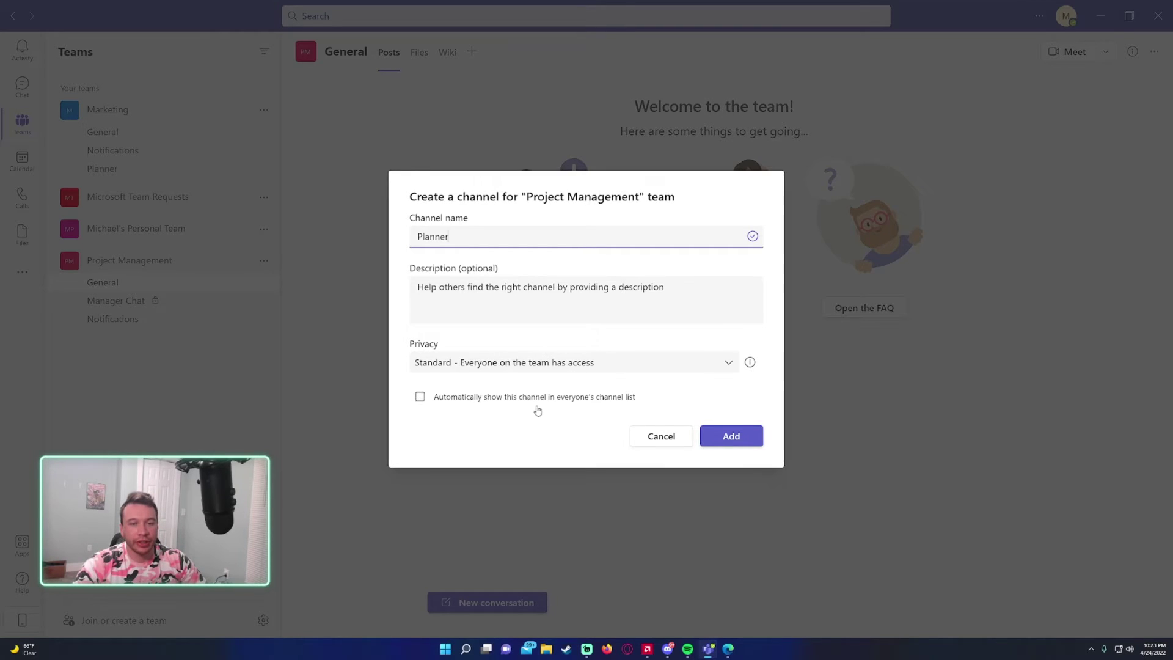
{"action": "left_click", "coordinate": [420, 396]}
{"action": "left_click", "coordinate": [732, 435]}
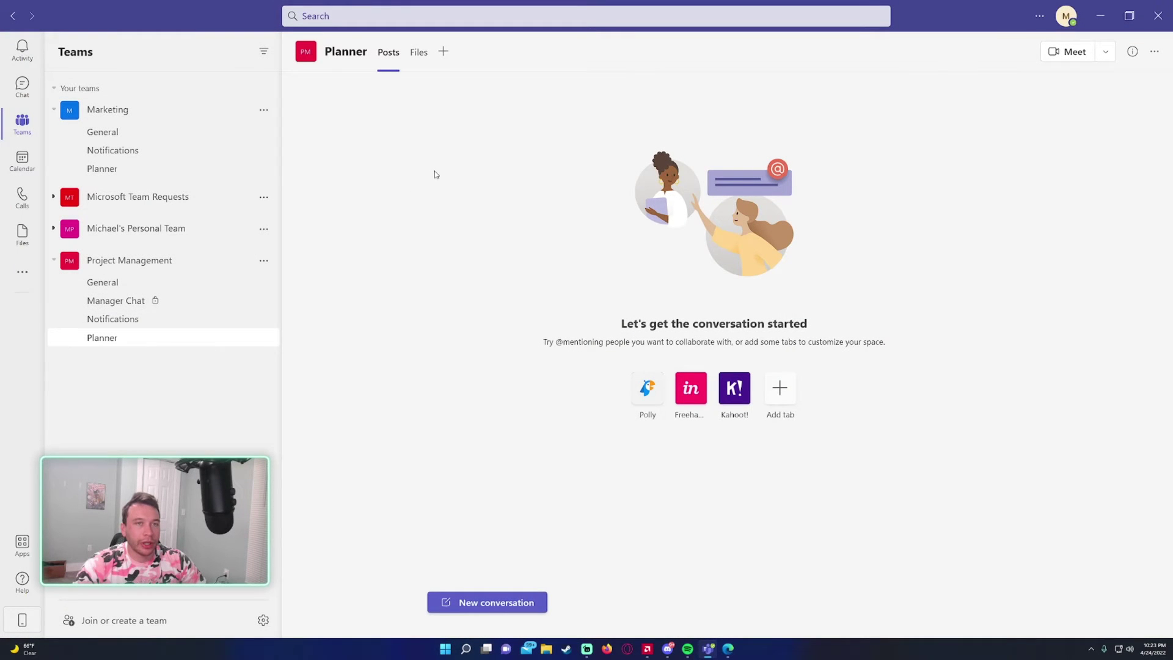
- Add a Tasks by Planner and To Do tab using the existing Project Management Plan
{"action": "left_click", "coordinate": [443, 52]}
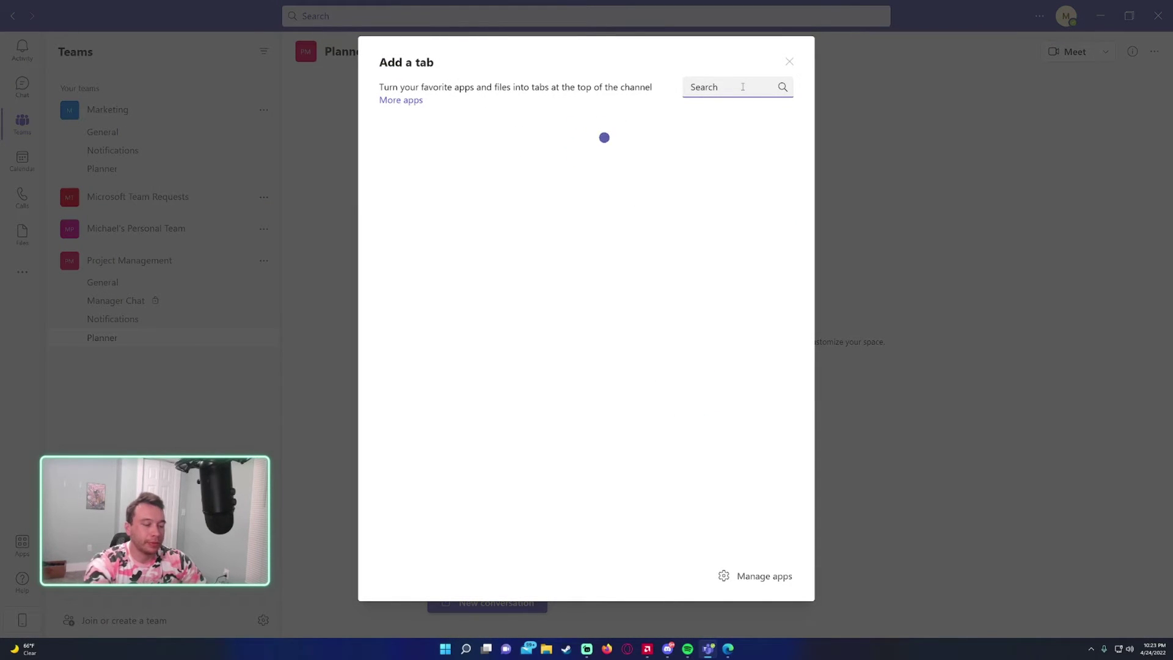
{"action": "type", "text": "tasks"}
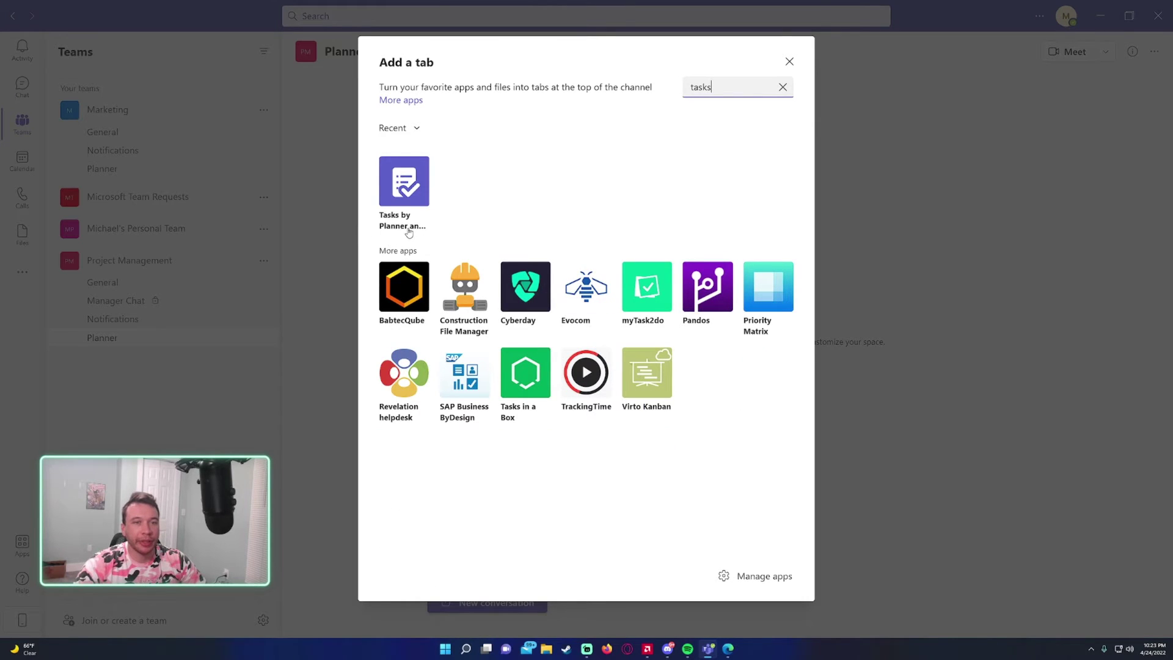
{"action": "left_click", "coordinate": [404, 192]}
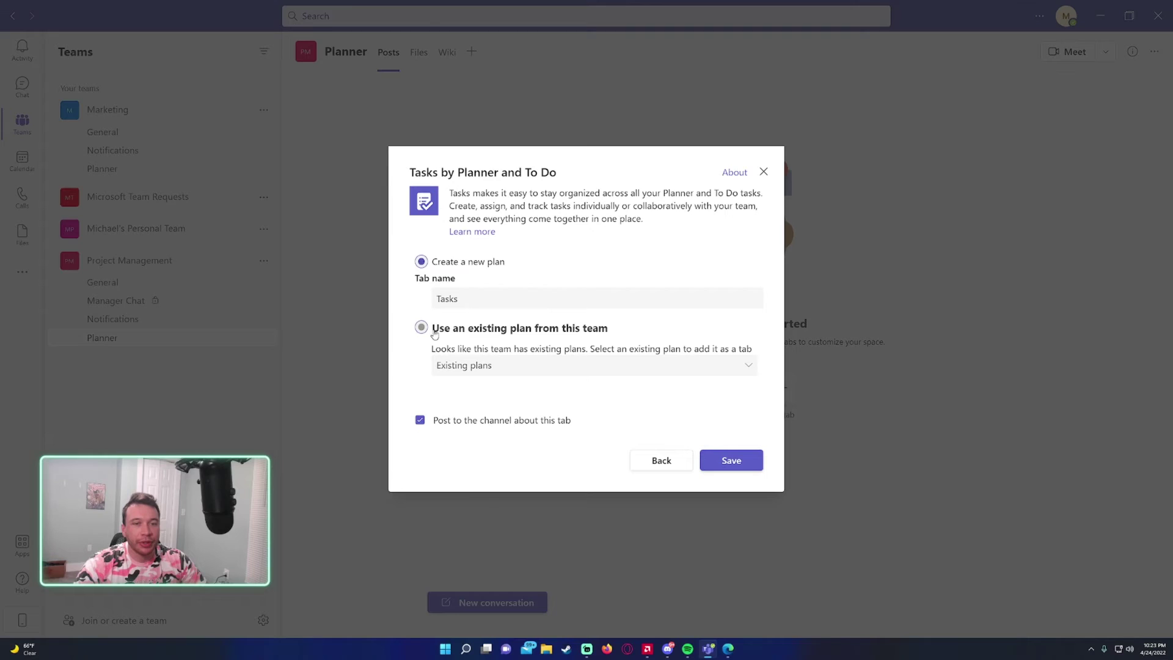
{"action": "left_click", "coordinate": [511, 332]}
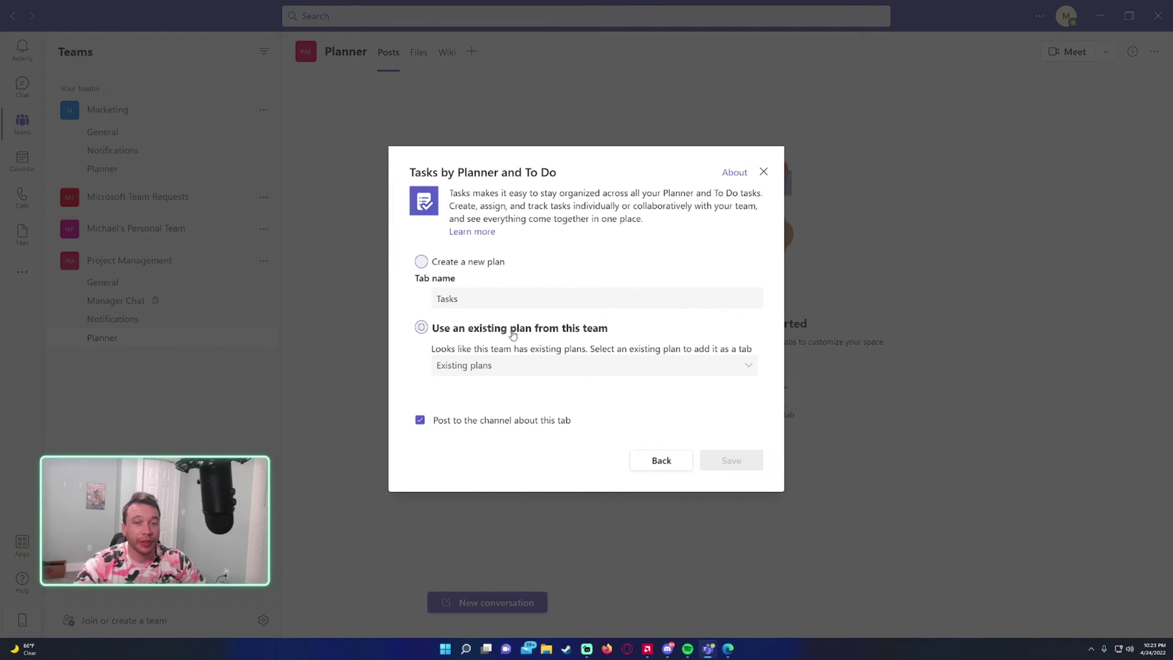
{"action": "left_click", "coordinate": [463, 366]}
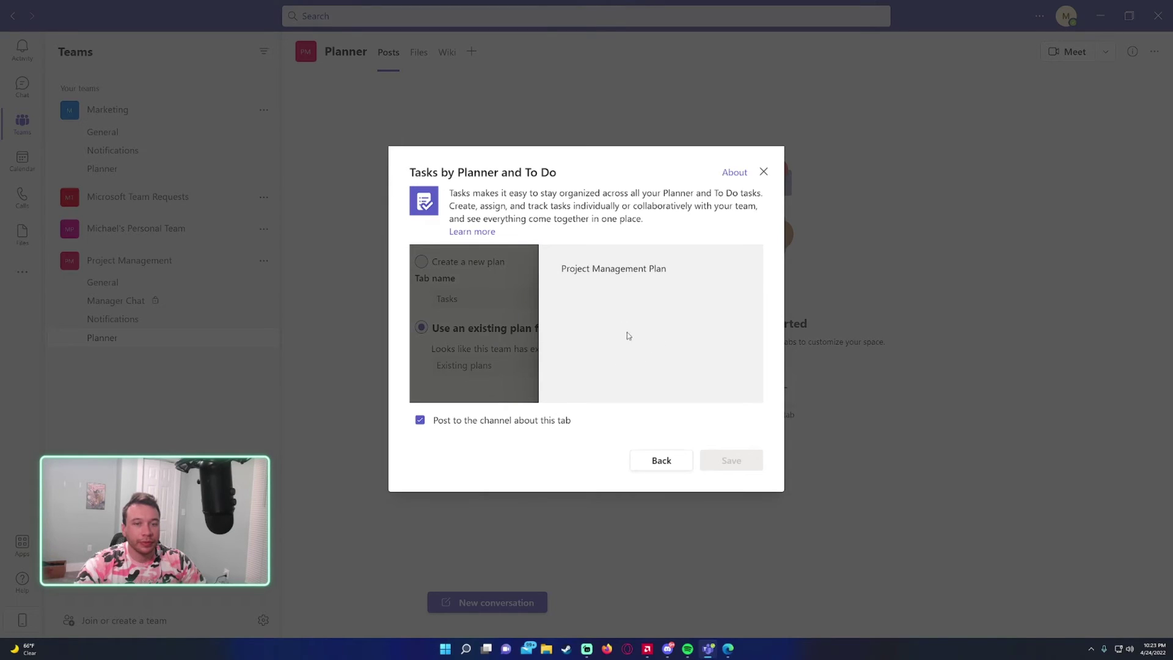
{"action": "left_click", "coordinate": [605, 272]}
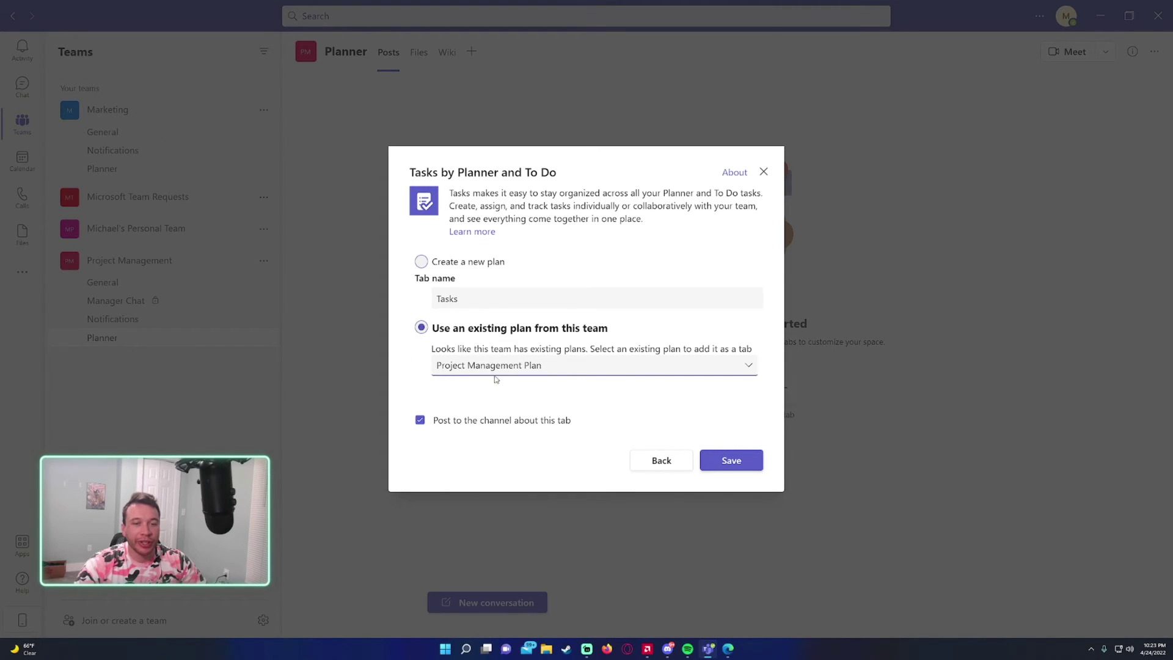
{"action": "left_click", "coordinate": [731, 460]}
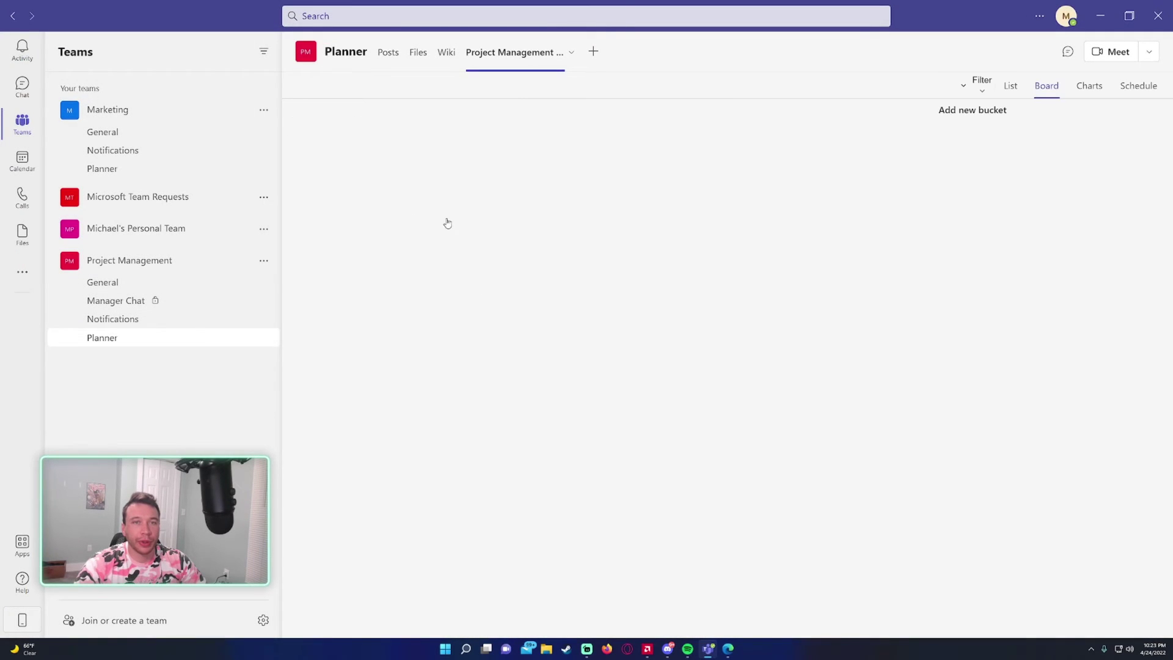
- Compare the Marketing Planner board with the new Project Management Plan tab
{"action": "left_click", "coordinate": [102, 132]}
{"action": "left_click", "coordinate": [138, 170]}
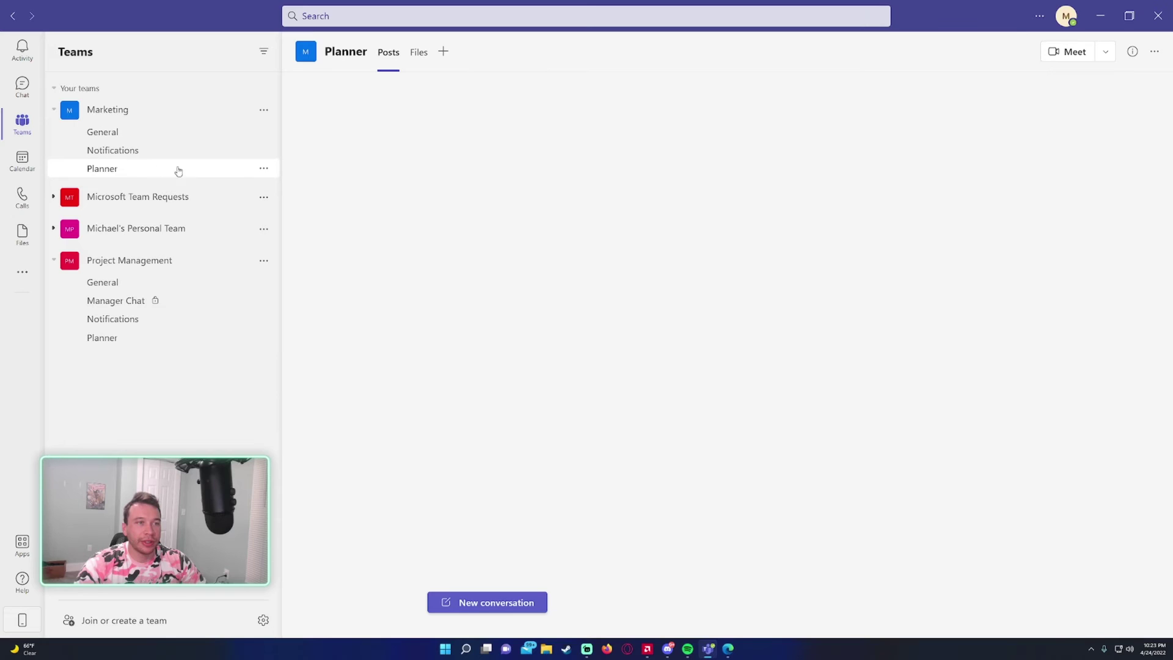
{"action": "left_click", "coordinate": [505, 52]}
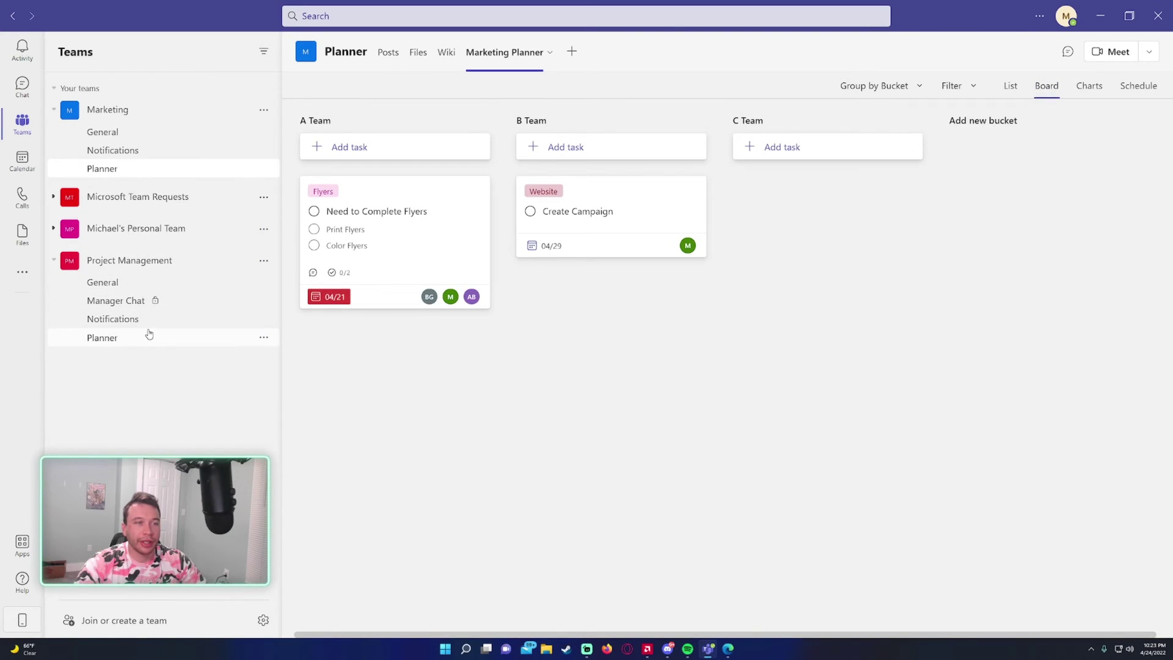
{"action": "left_click", "coordinate": [103, 337]}
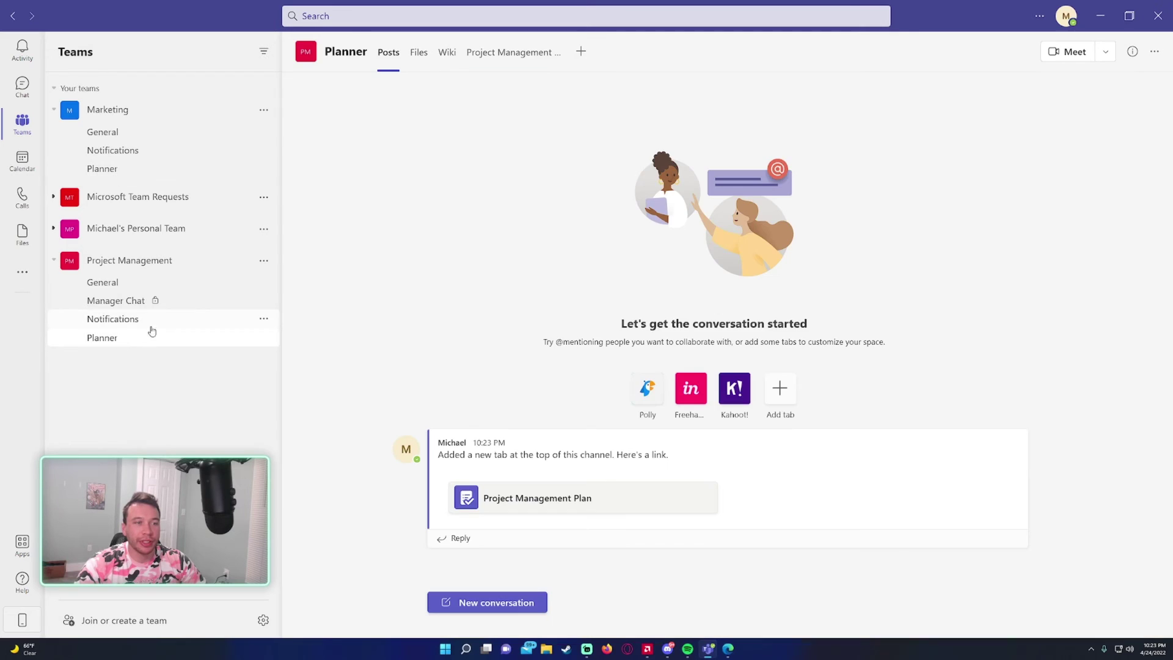
{"action": "left_click", "coordinate": [514, 52]}
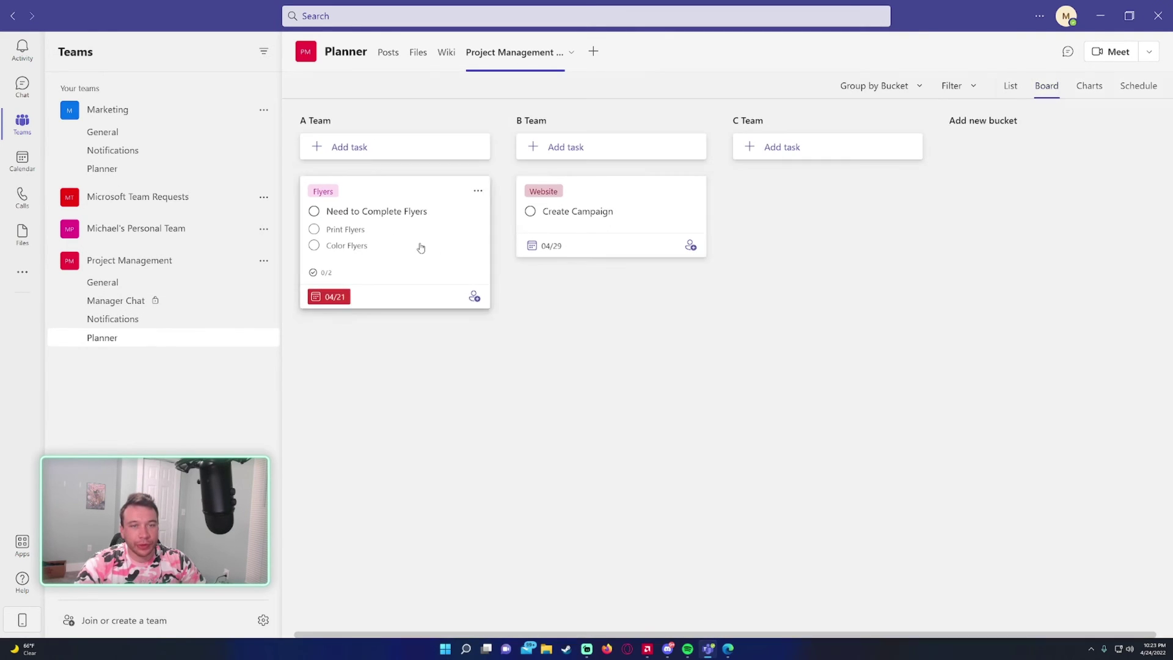